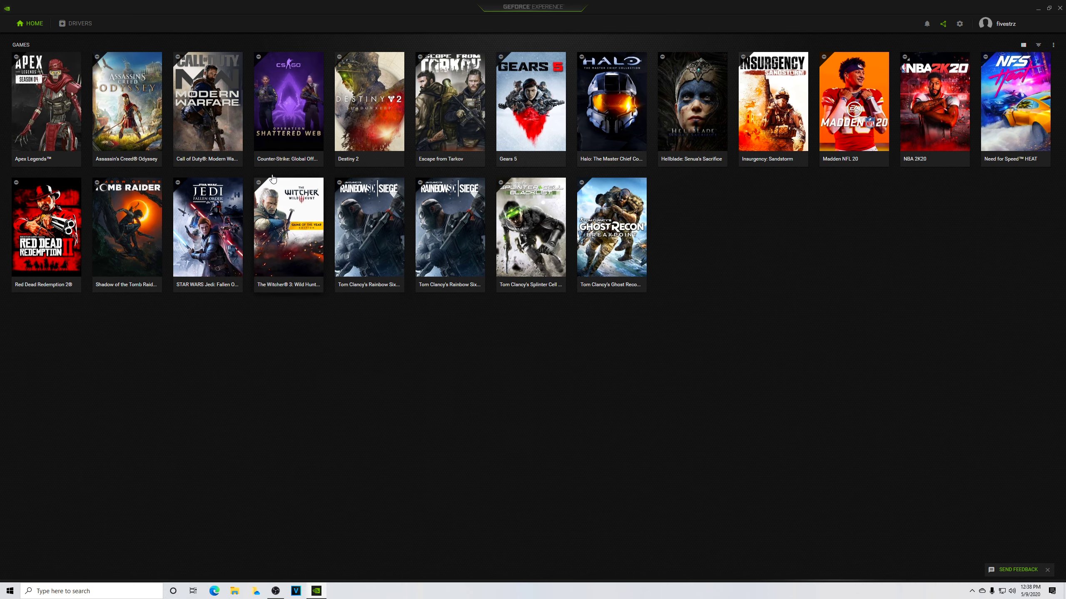
- Check for available updates to the GeForce Game Ready Driver
left_click(77, 23)
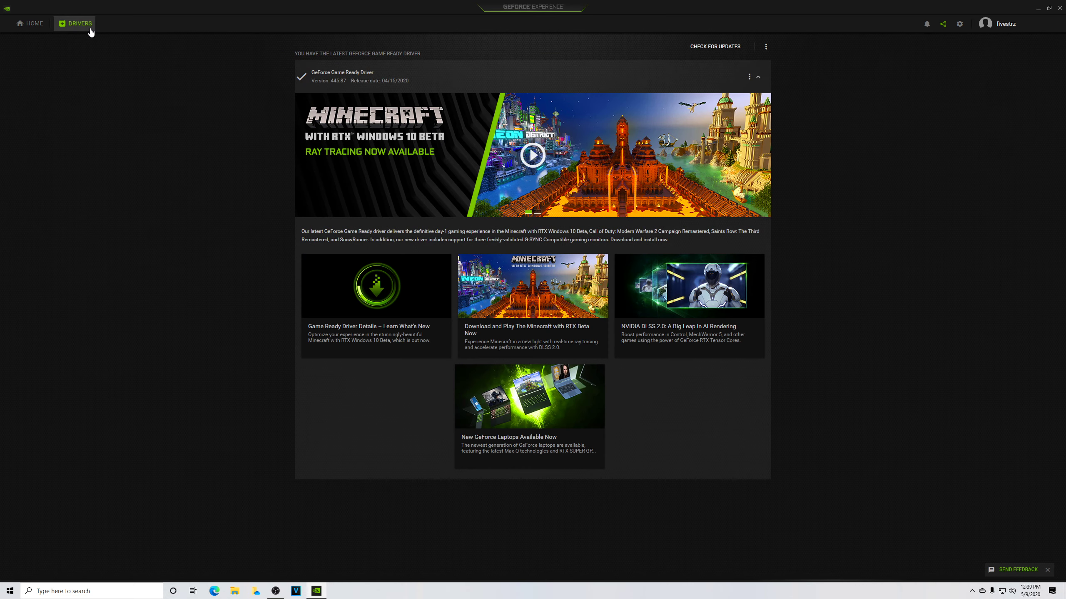
left_click(702, 46)
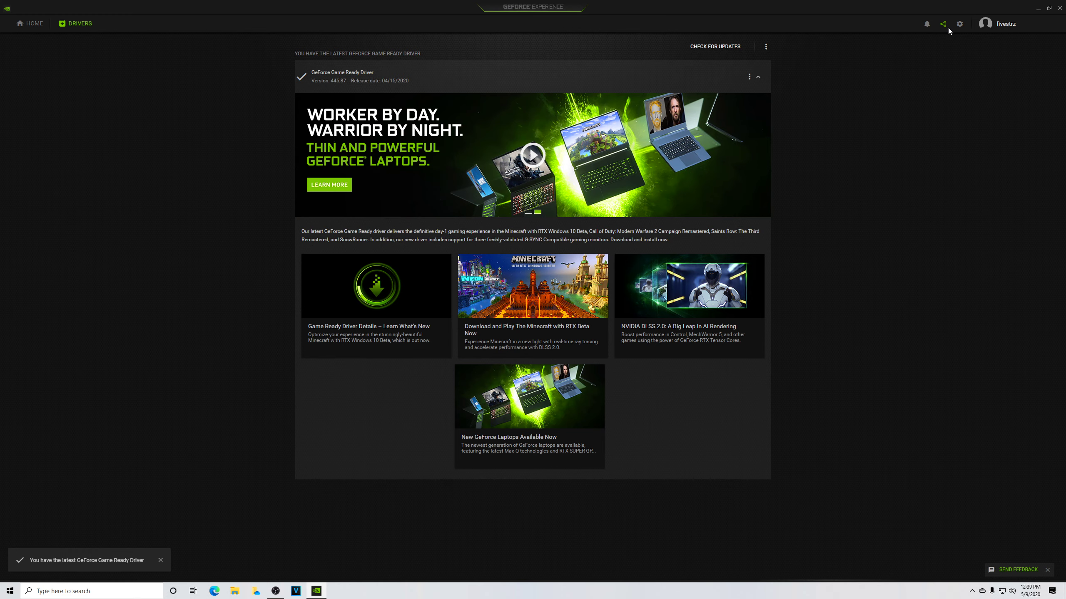
- Open the in-game overlay settings and review the save locations for temporary files and recorded videos
left_click(960, 27)
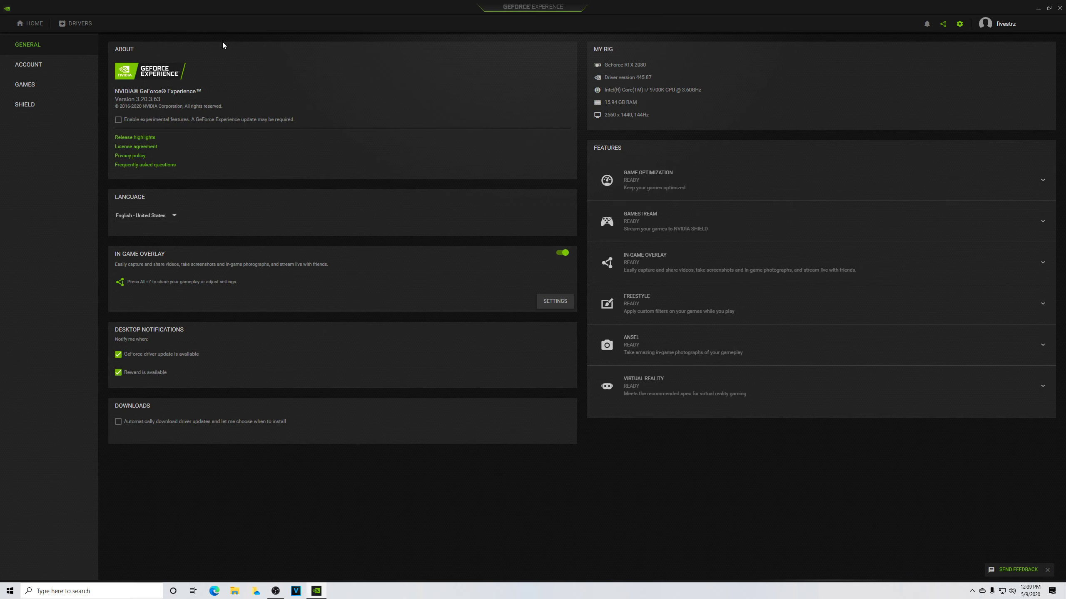
left_click(547, 306)
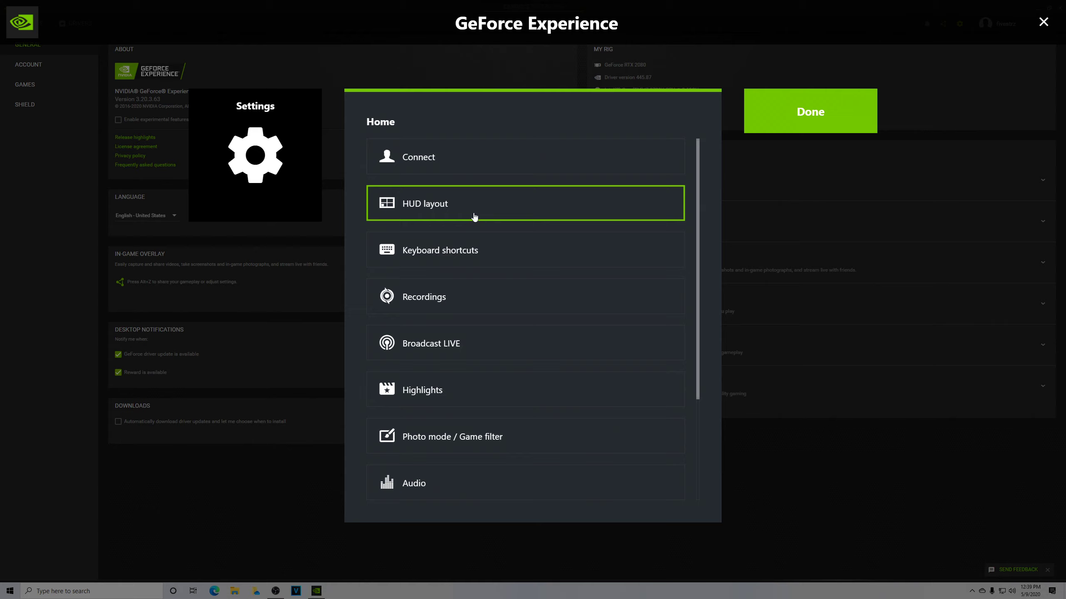
scroll(478, 218, "down", 1)
left_click(489, 259)
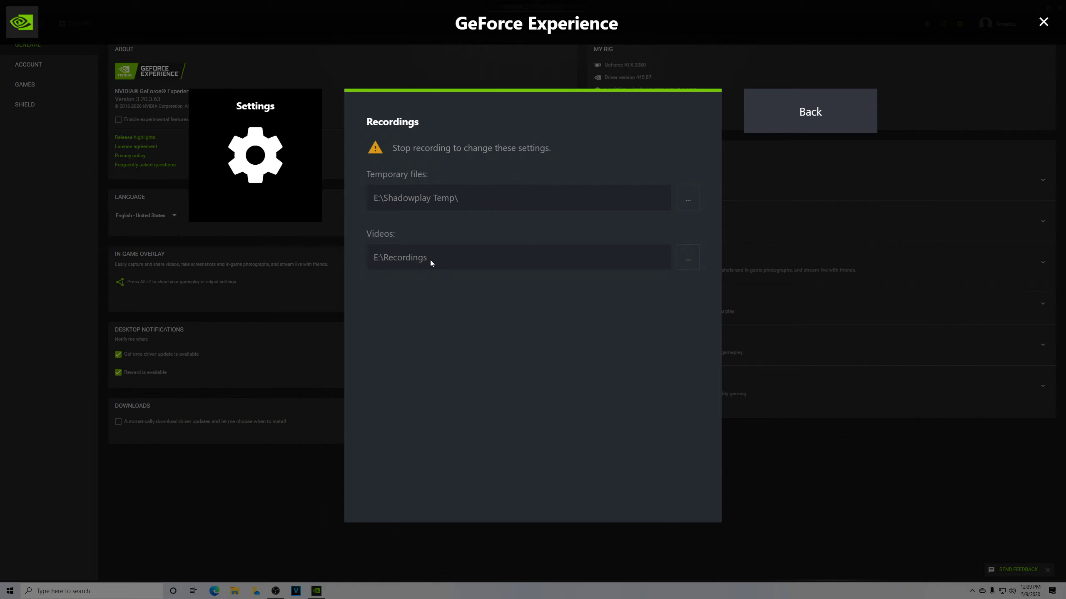
left_click(801, 111)
- Review the HUD layout positions of the status indicator, FPS counter, viewers and comments
key("alt+z")
key("alt+z")
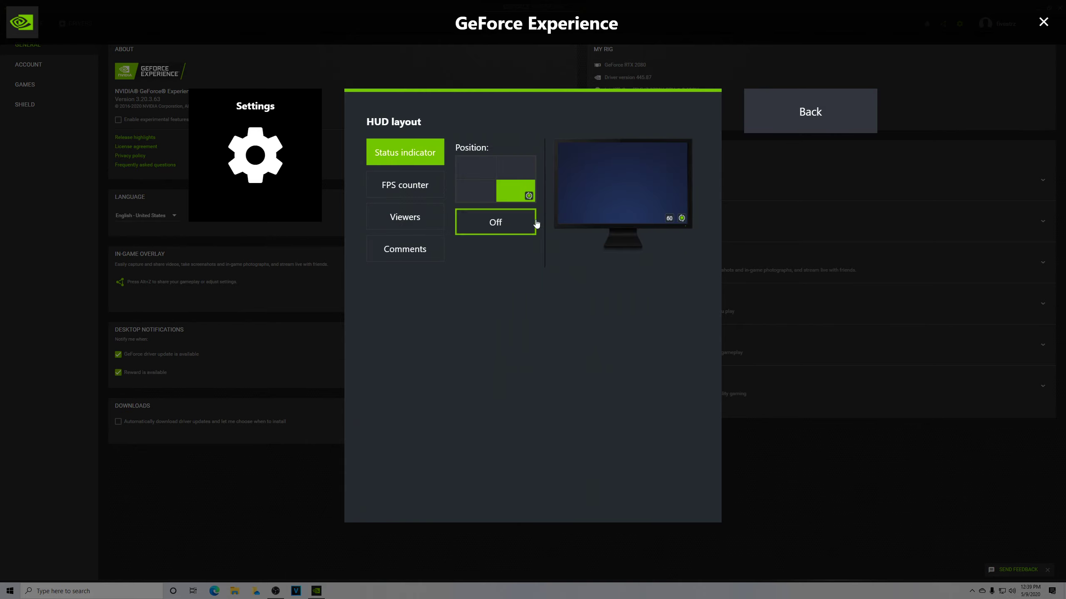
left_click(426, 192)
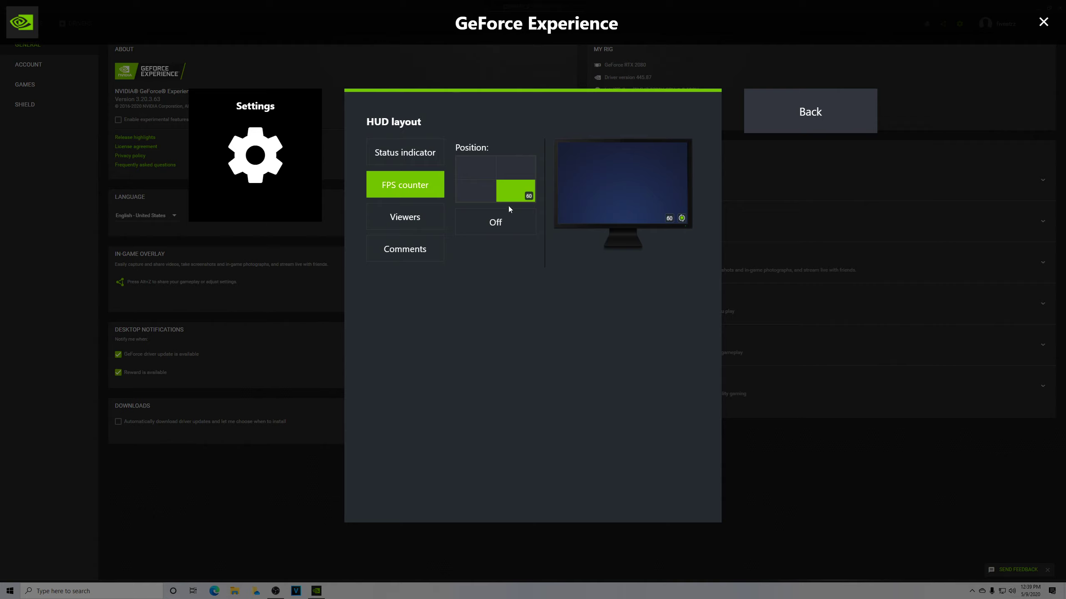
left_click(418, 162)
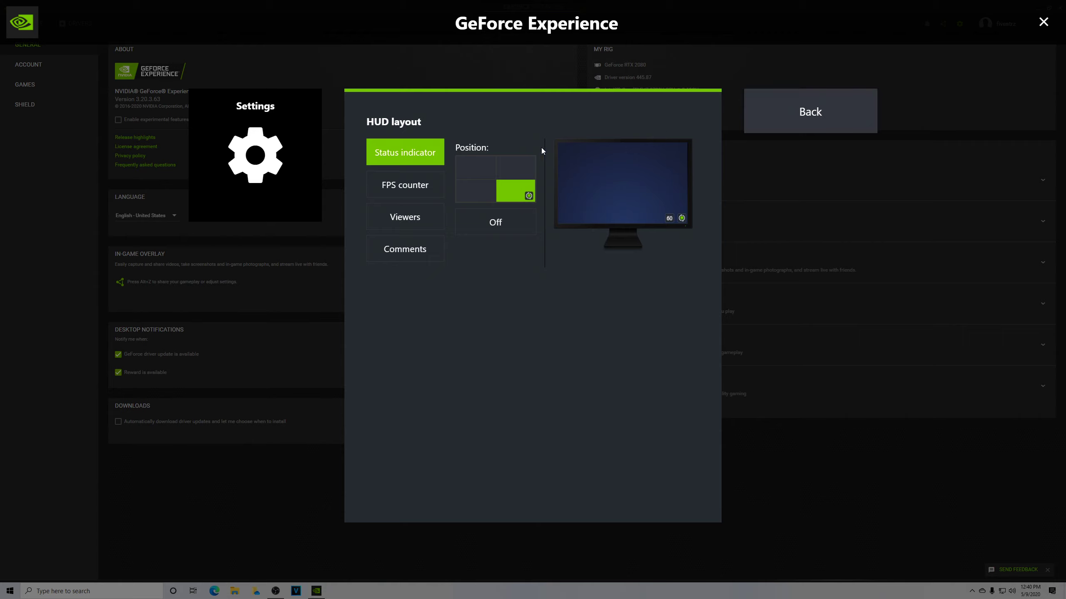
left_click(405, 255)
left_click(406, 227)
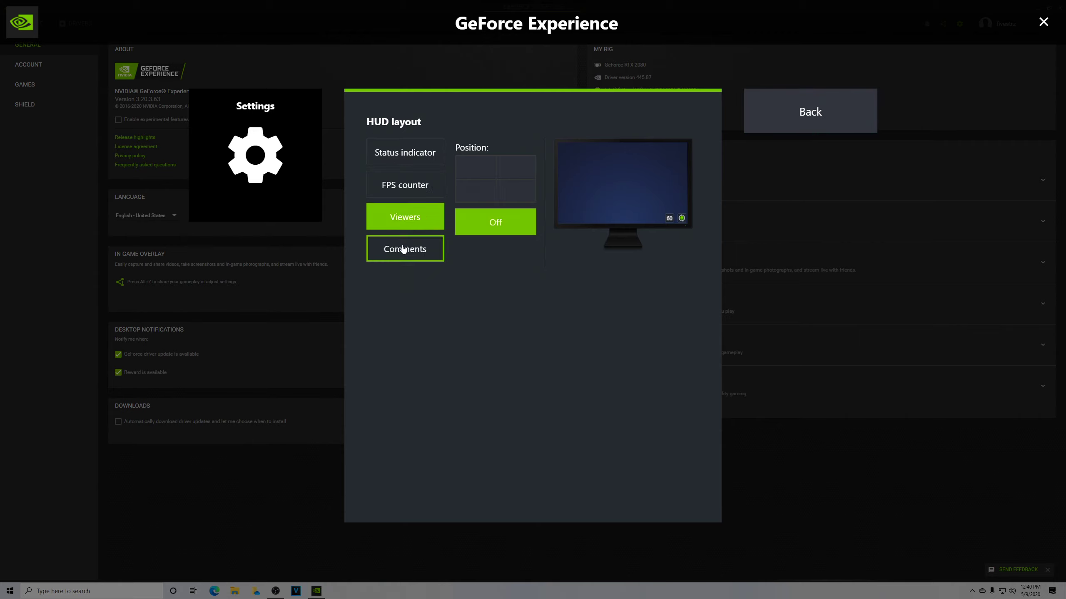
left_click(404, 248)
left_click(405, 227)
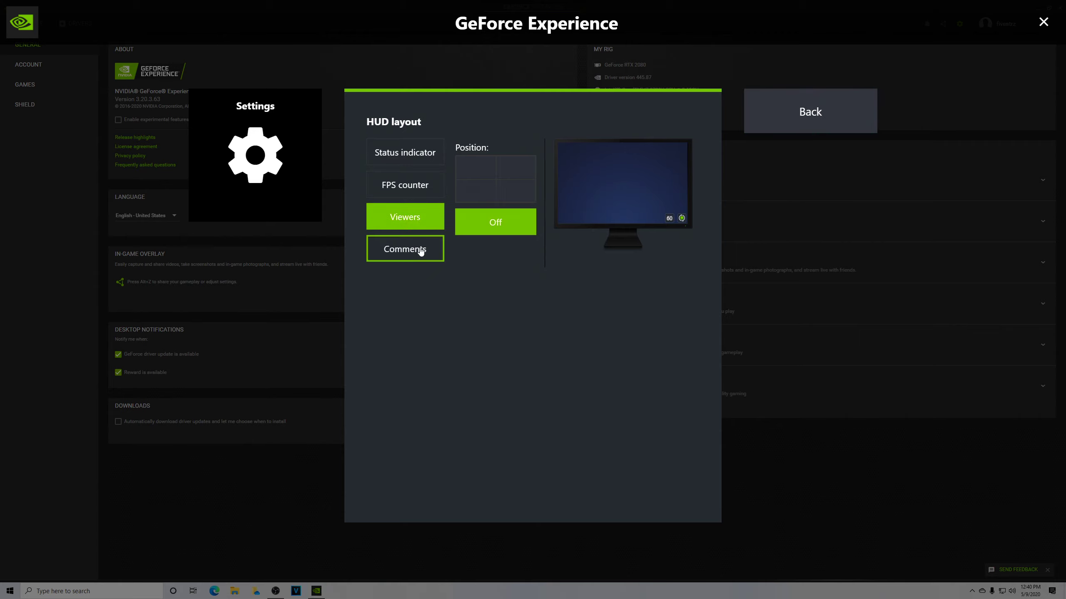
left_click(785, 130)
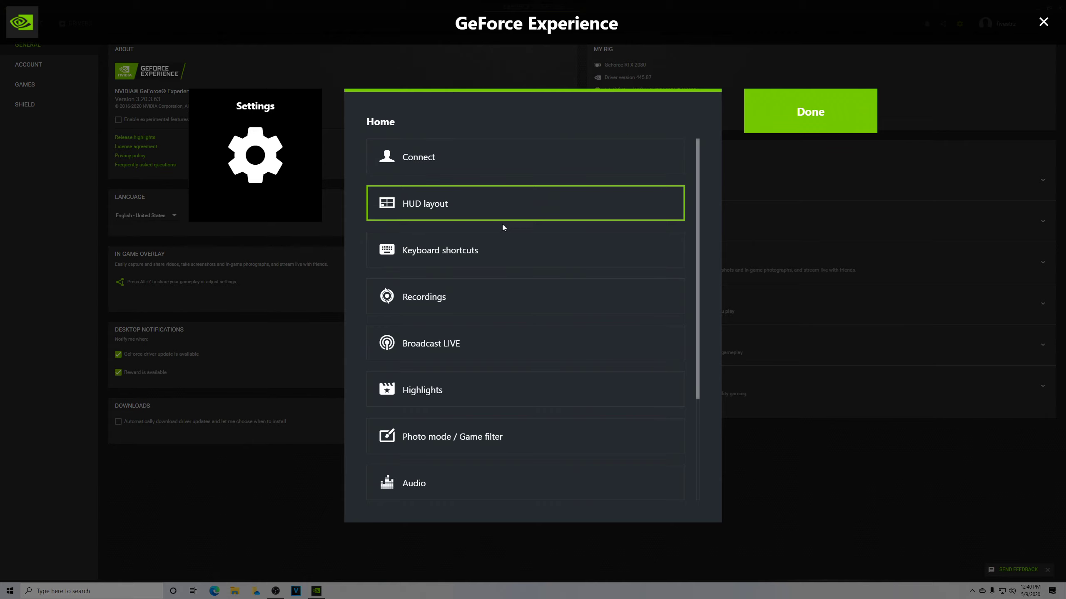
- Review the recording folders and the Broadcast LIVE destination, quality, resolution, frame rate and bit rate
left_click(465, 303)
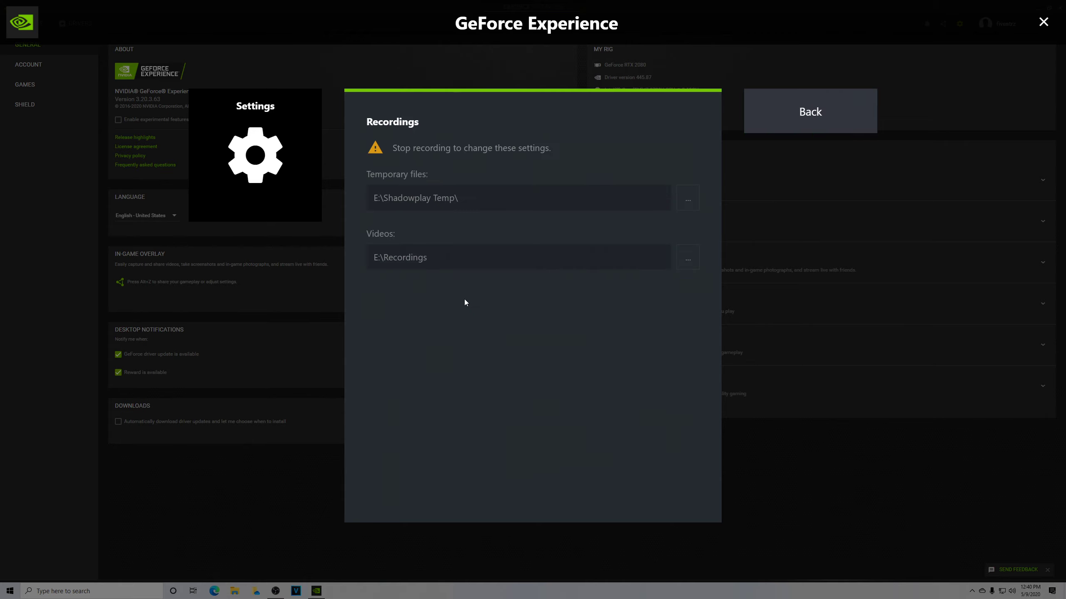
left_click(773, 111)
left_click(442, 355)
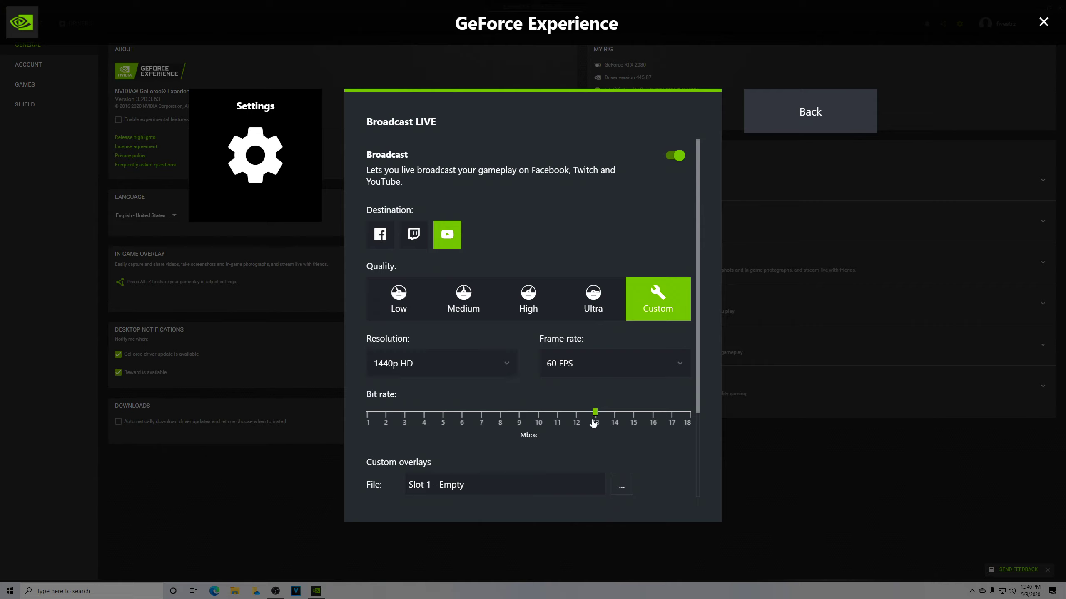
left_click(800, 123)
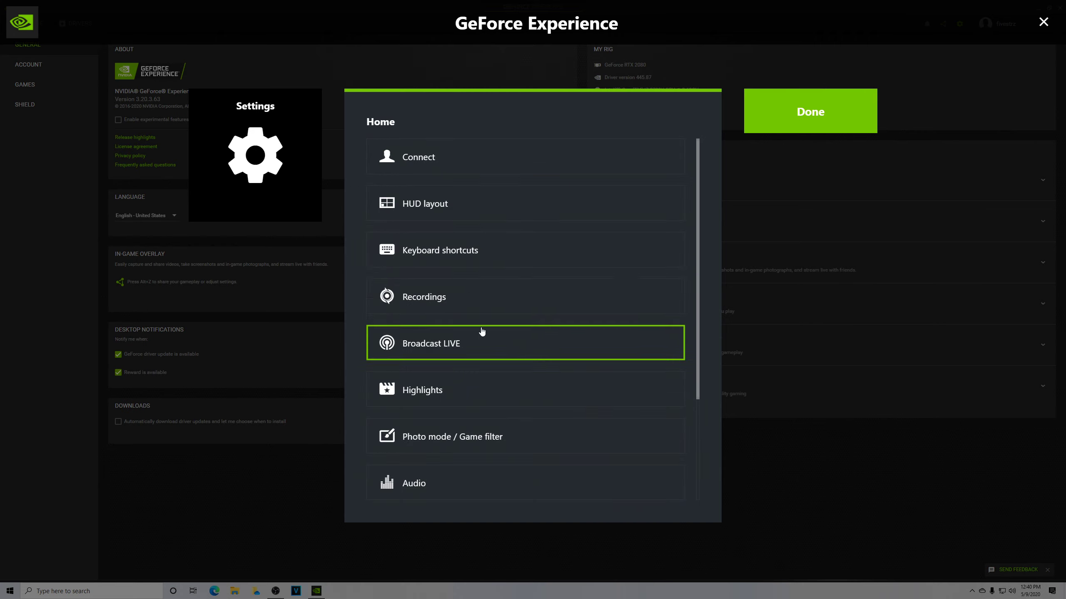
- Set the microphone volume to 100 percent in the overlay's audio settings
scroll(478, 349, "down", 2)
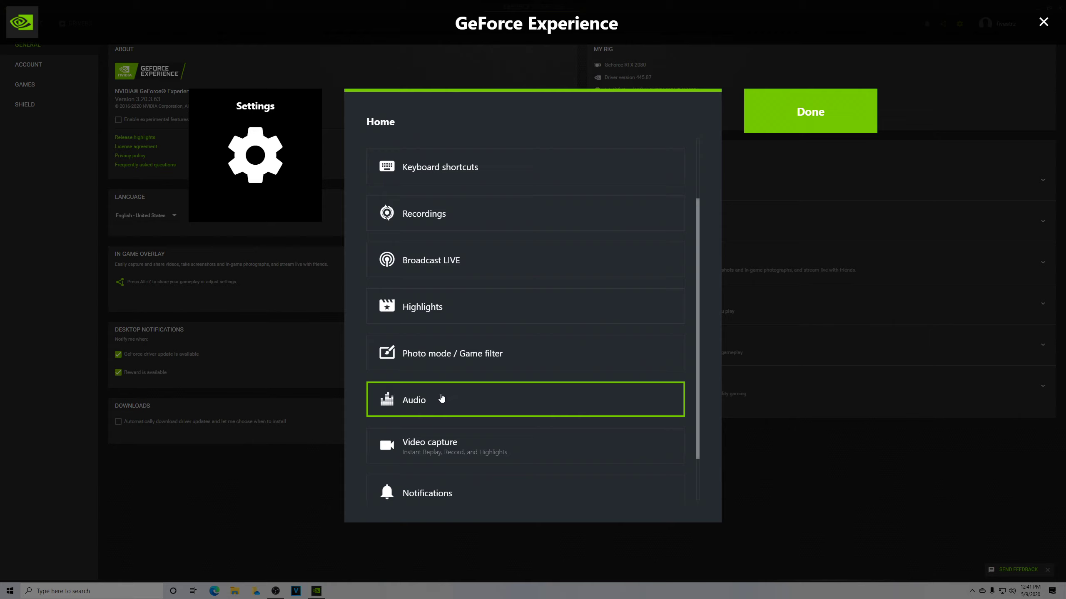
left_click(441, 398)
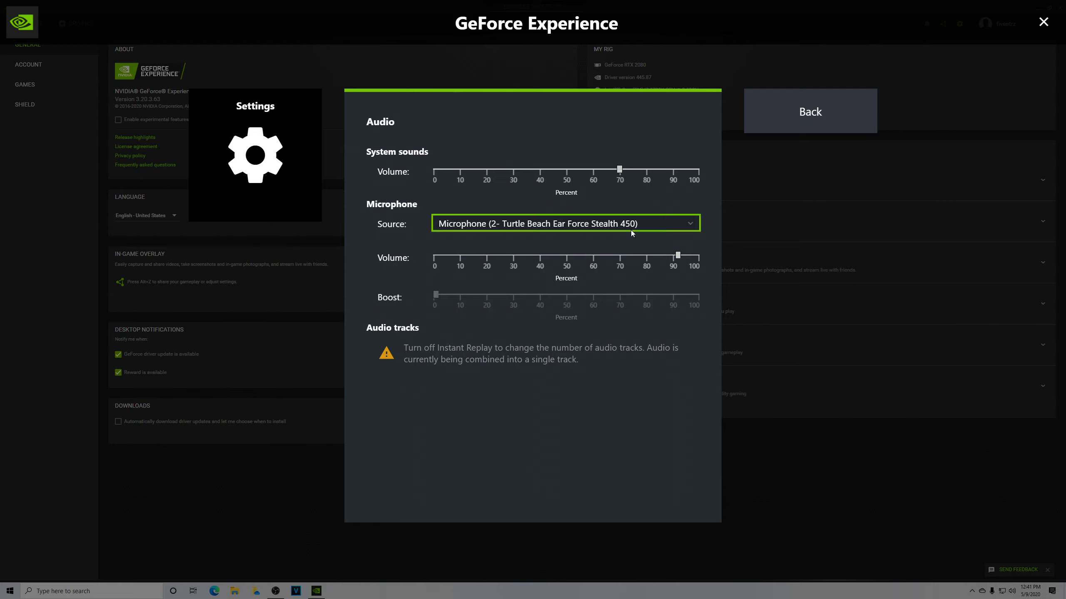
left_click_drag(678, 255, 724, 255)
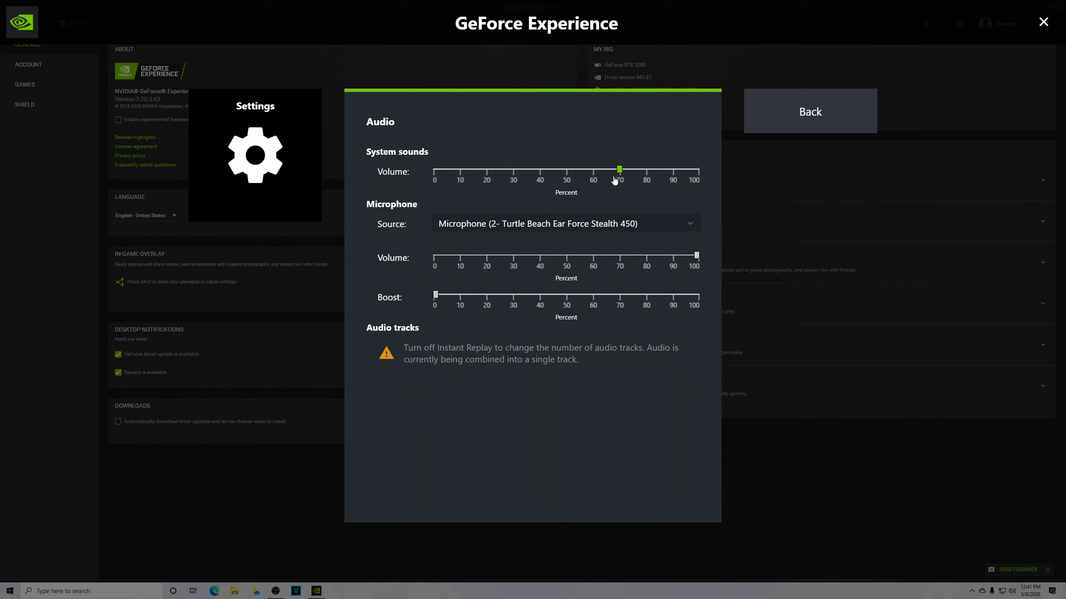
left_click(802, 120)
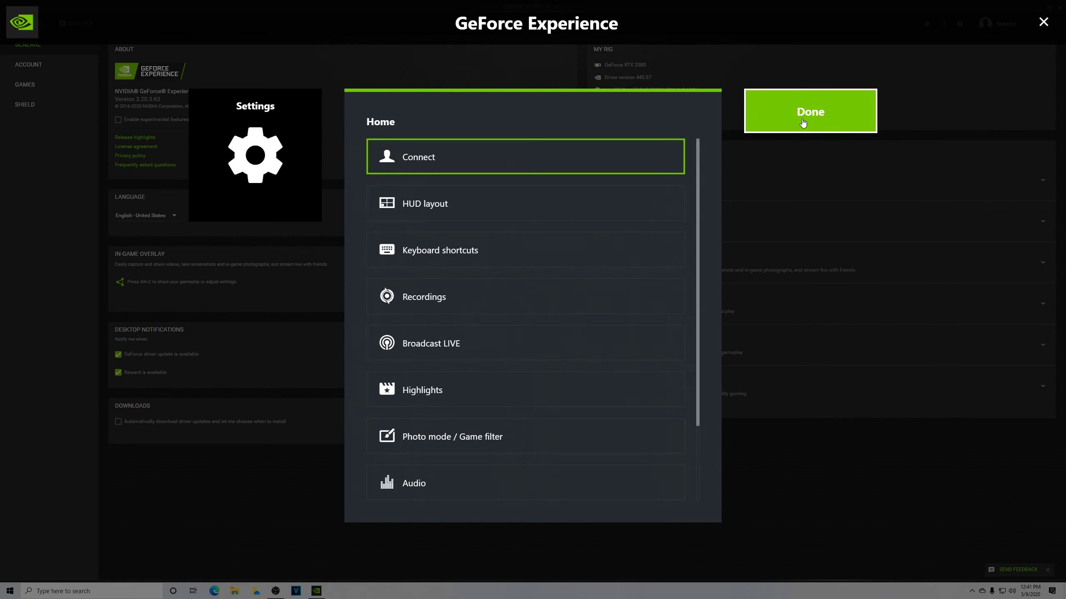
- Review the video capture settings for Instant Replay length, quality, resolution, frame rate and bit rate
scroll(591, 298, "down", 1)
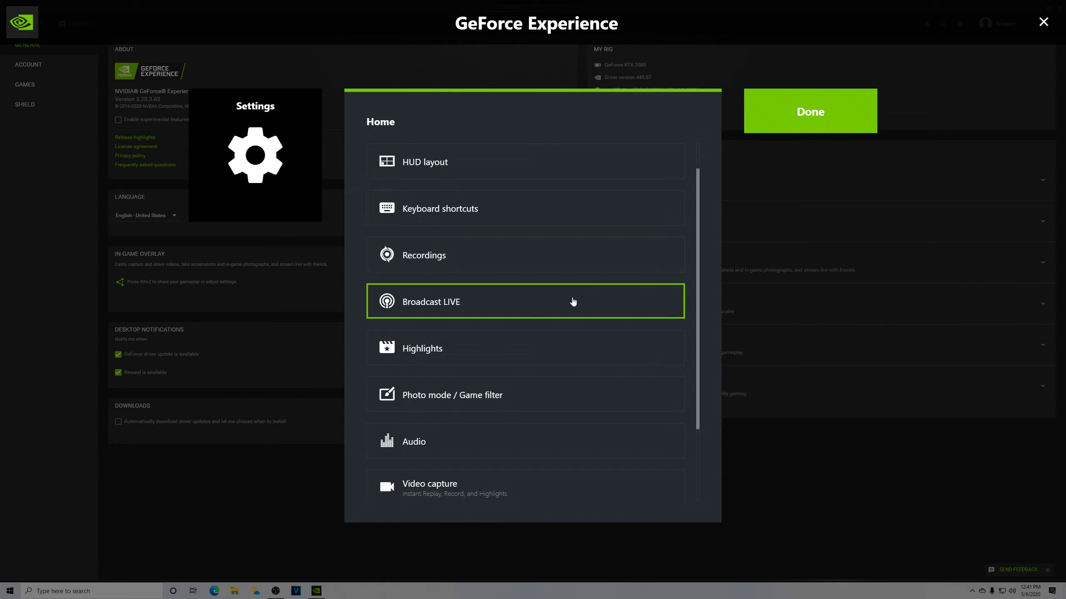
scroll(571, 302, "down", 1)
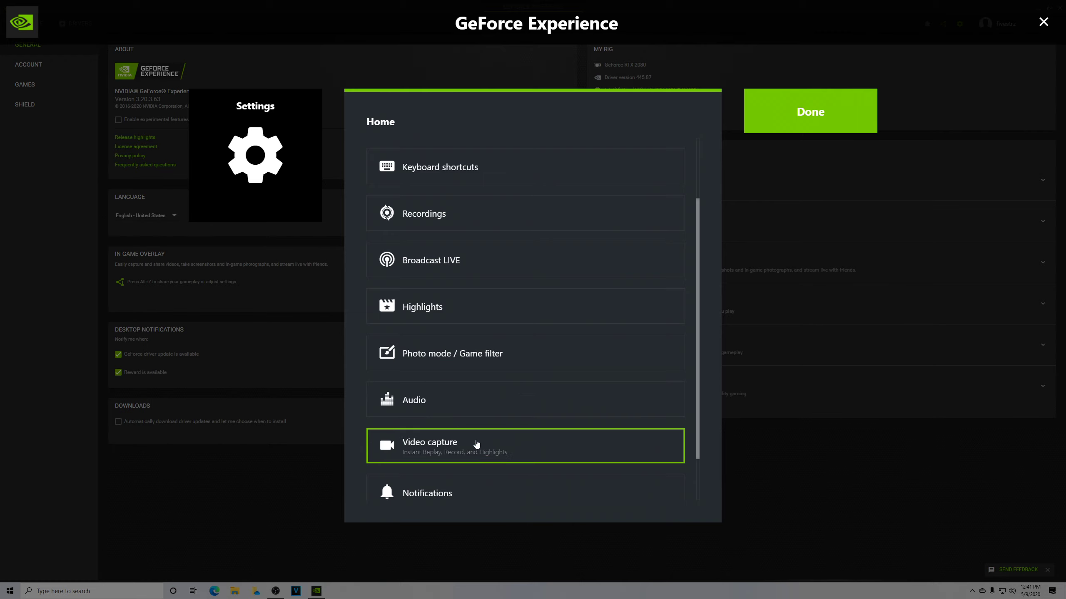
scroll(476, 440, "down", 1)
left_click(505, 397)
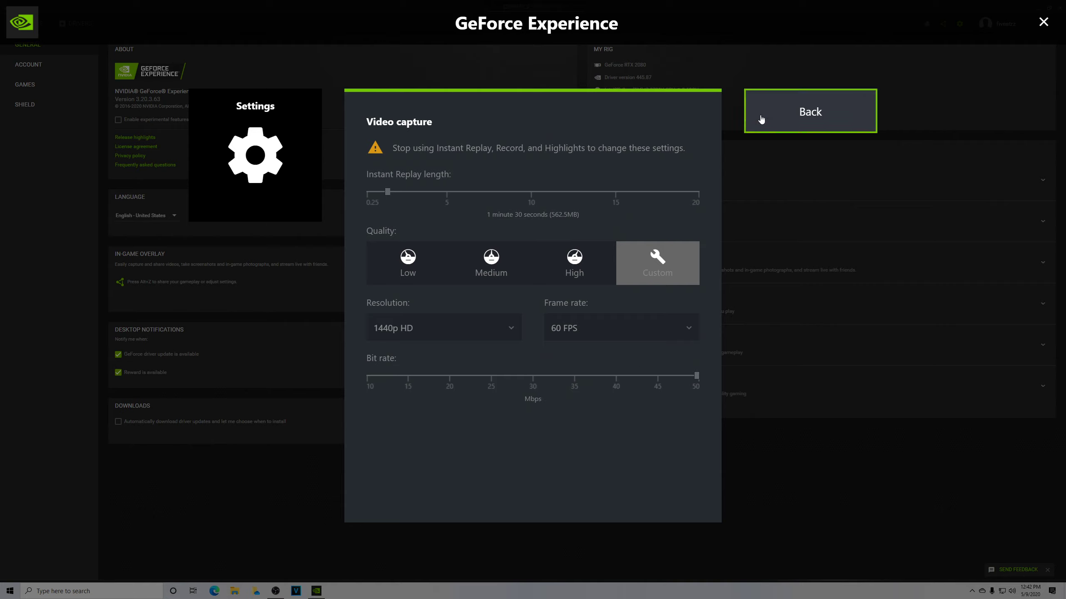
left_click(761, 119)
- Examine the desktop capture option in Privacy control and the capture and storage settings for Highlights
scroll(545, 252, "down", 4)
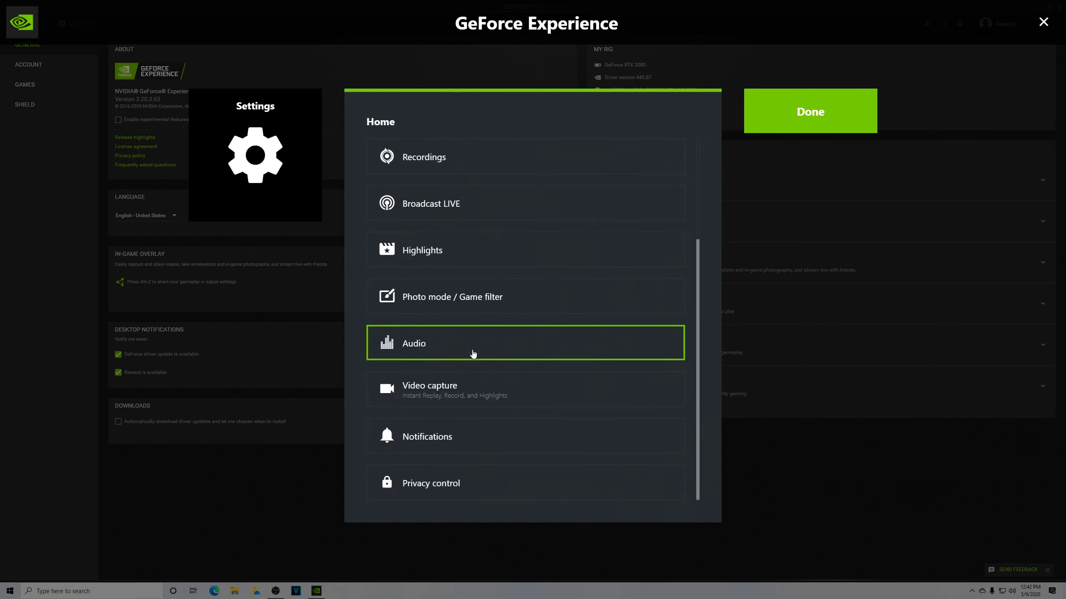
left_click(447, 476)
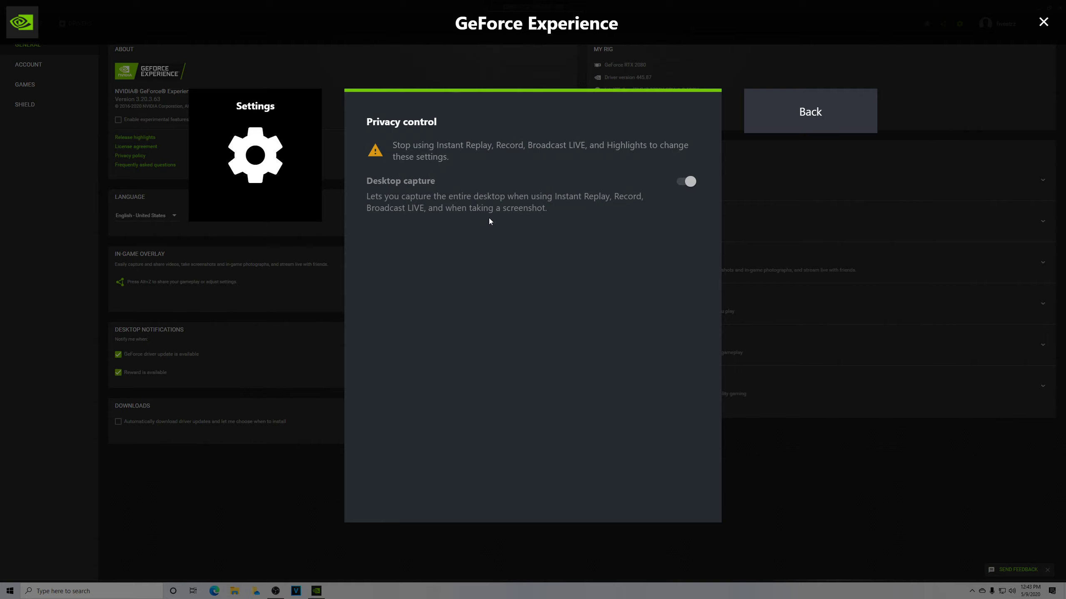
left_click(767, 111)
left_click(467, 384)
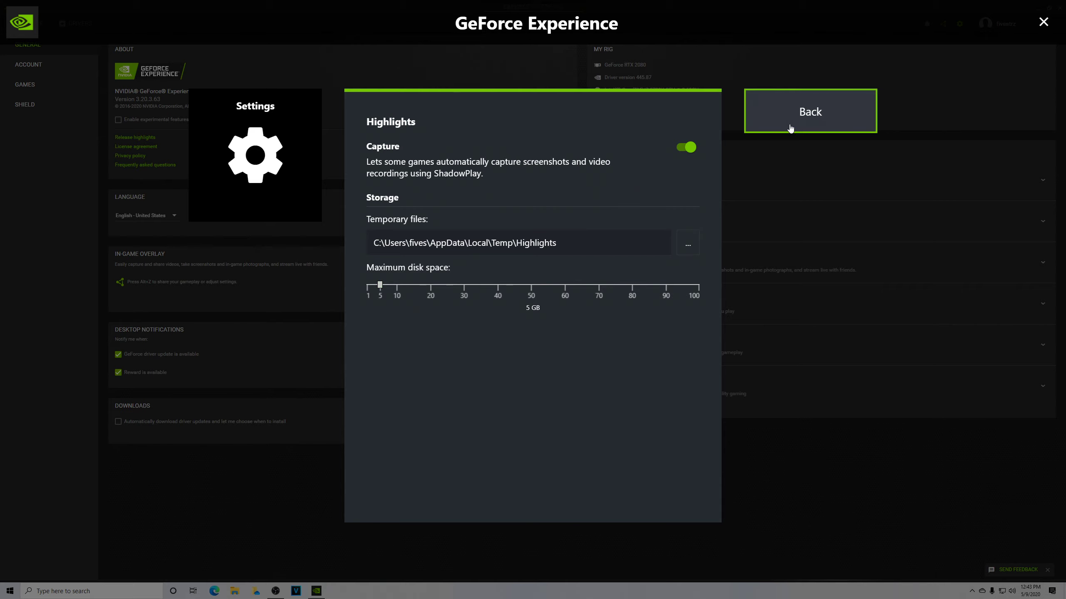
left_click(768, 119)
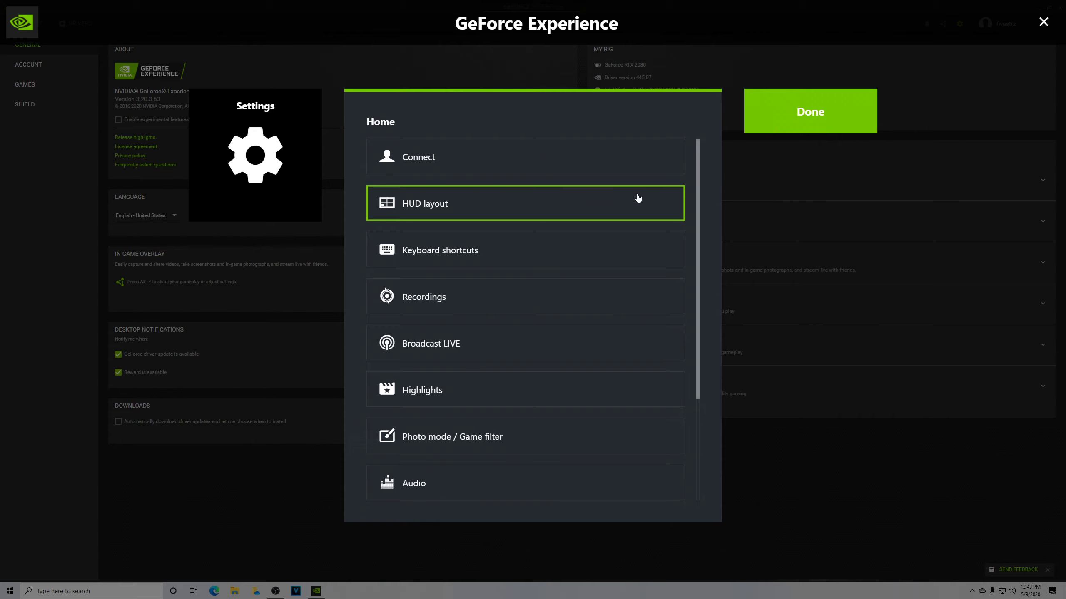
- Assign the keyboard shortcut Alt+Shift+Num+ to toggling Instant Replay on and off
left_click(590, 250)
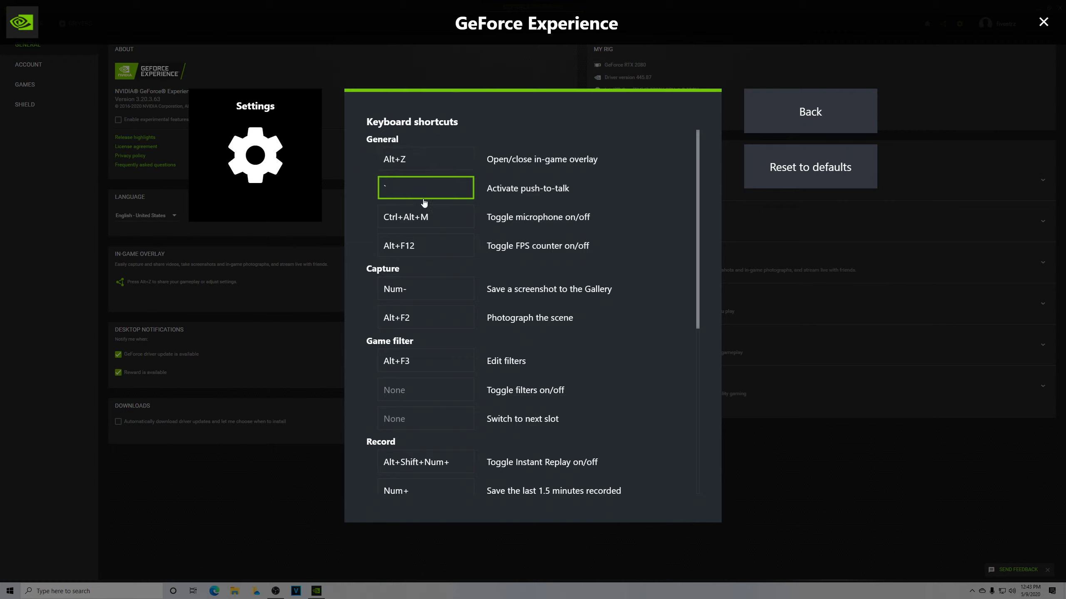
scroll(423, 202, "down", 2)
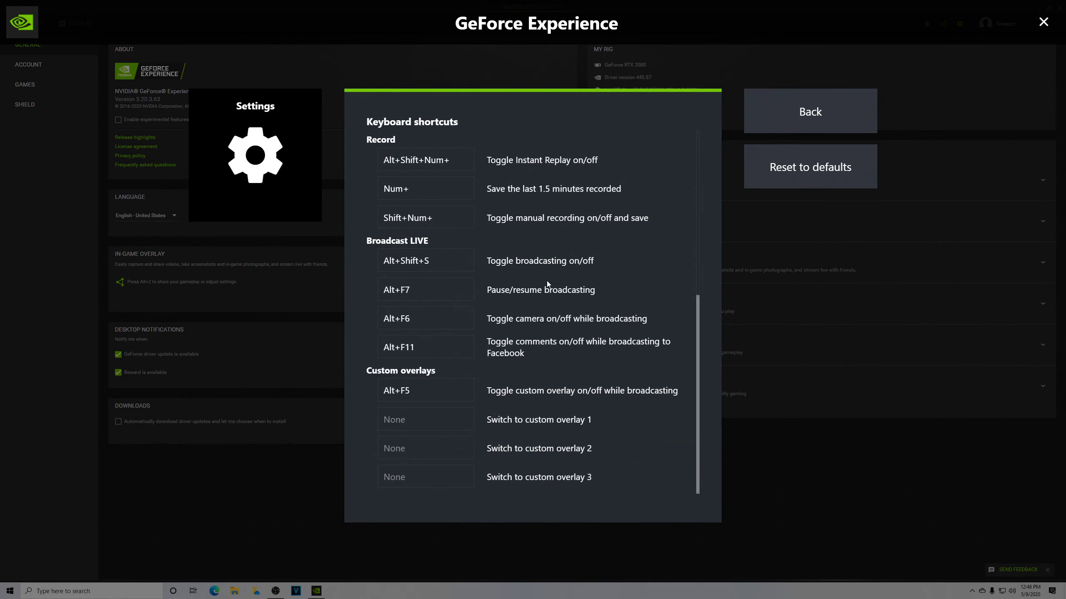
scroll(534, 247, "up", 1)
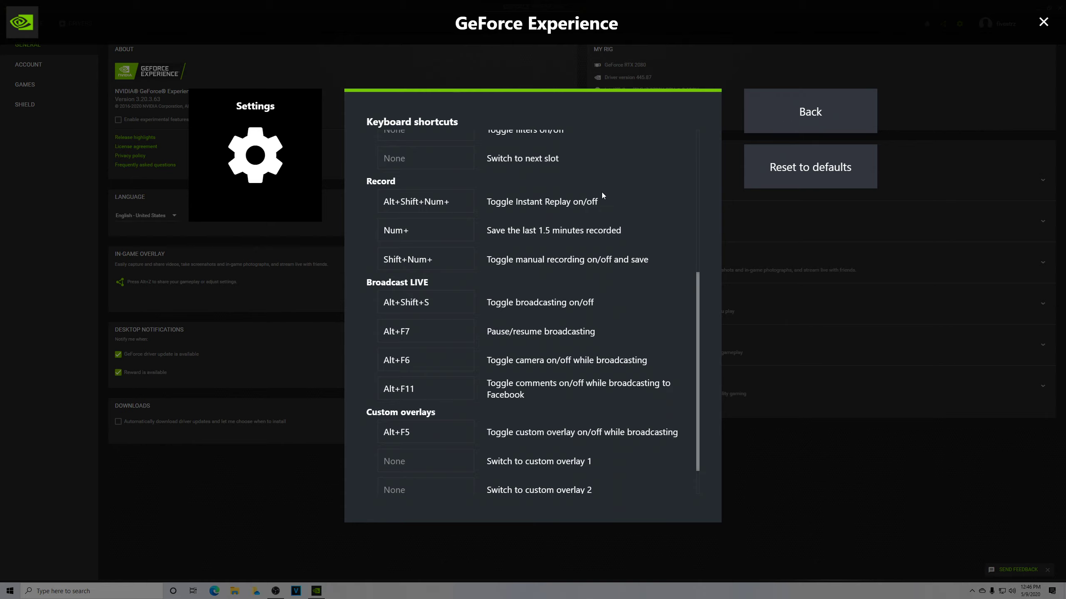
left_click(425, 210)
key("alt+shift+KP_Add")
- Review the remaining recording, broadcasting, capture and custom overlay keyboard shortcuts, then return to the settings overview
left_click(446, 236)
scroll(421, 400, "down", 1)
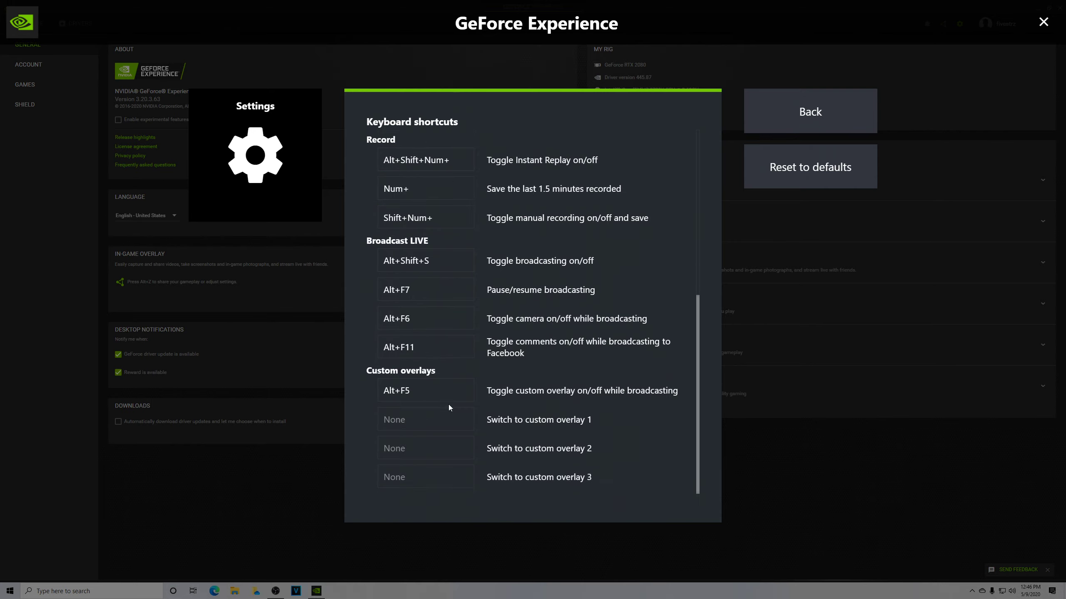
scroll(448, 404, "up", 5)
scroll(442, 242, "down", 1)
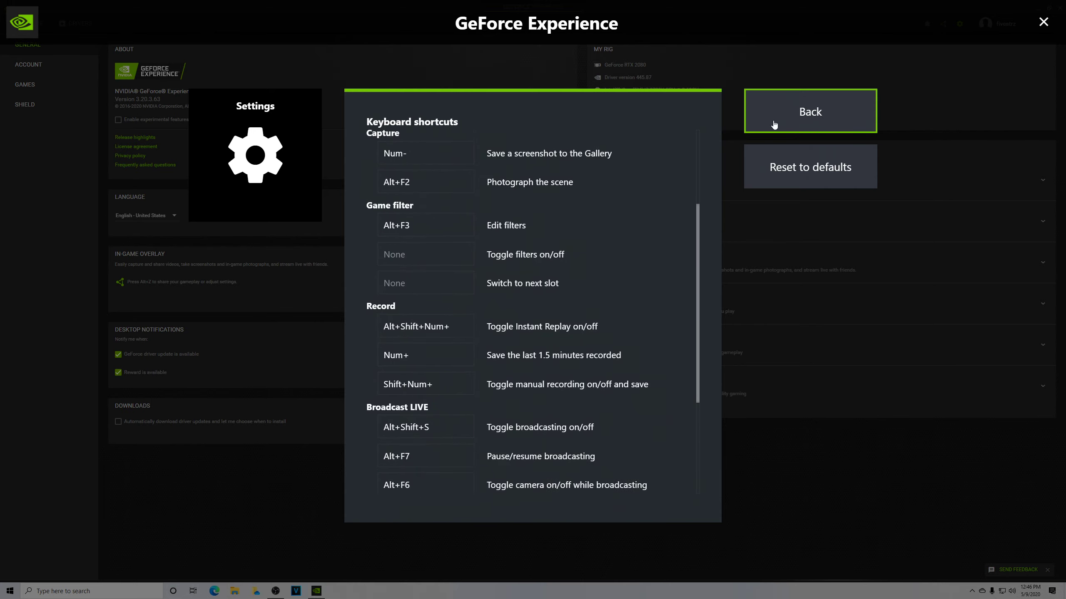
left_click(776, 120)
- Recheck the Privacy control desktop capture option and the Broadcast LIVE settings
scroll(514, 269, "down", 1)
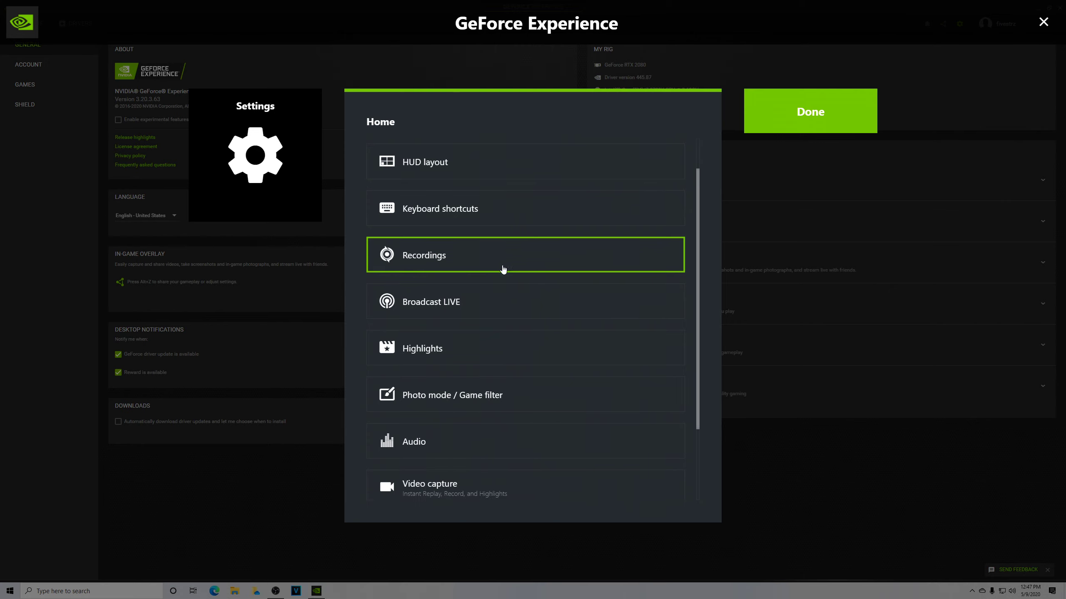
scroll(508, 283, "down", 1)
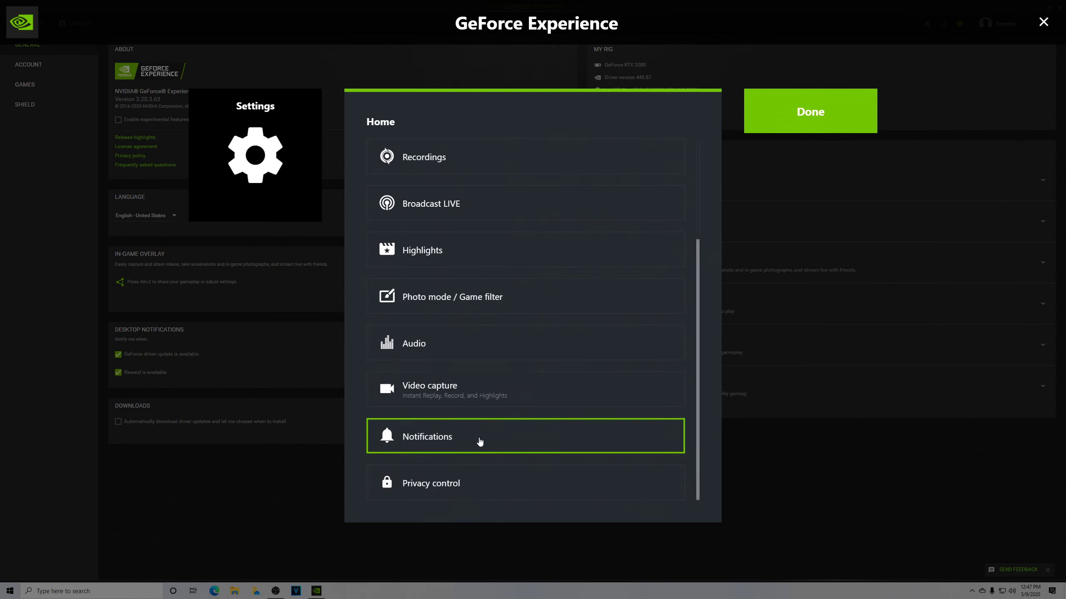
left_click(483, 483)
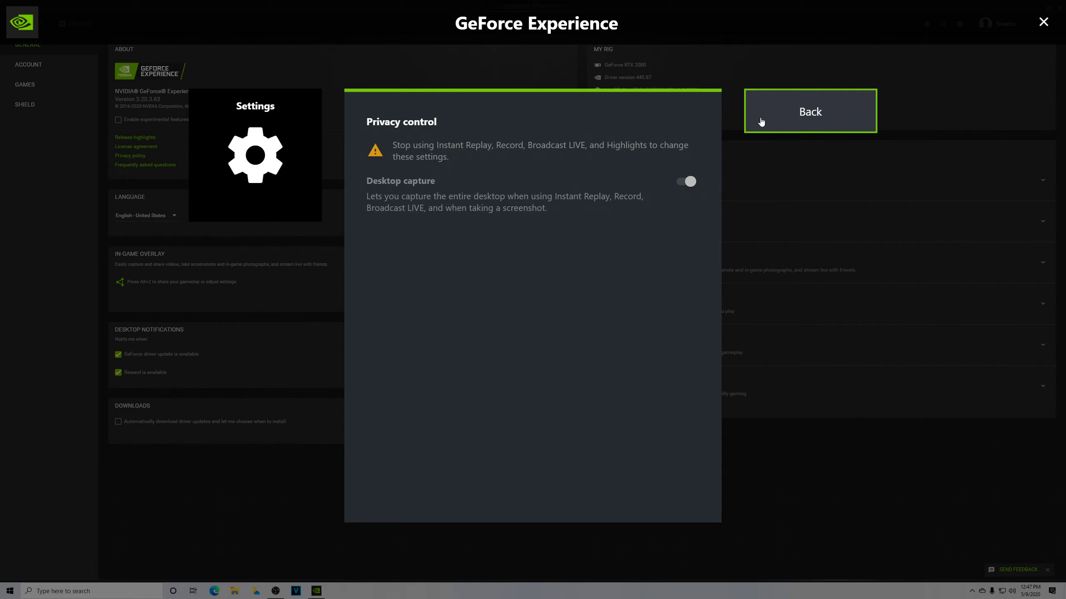
left_click(776, 126)
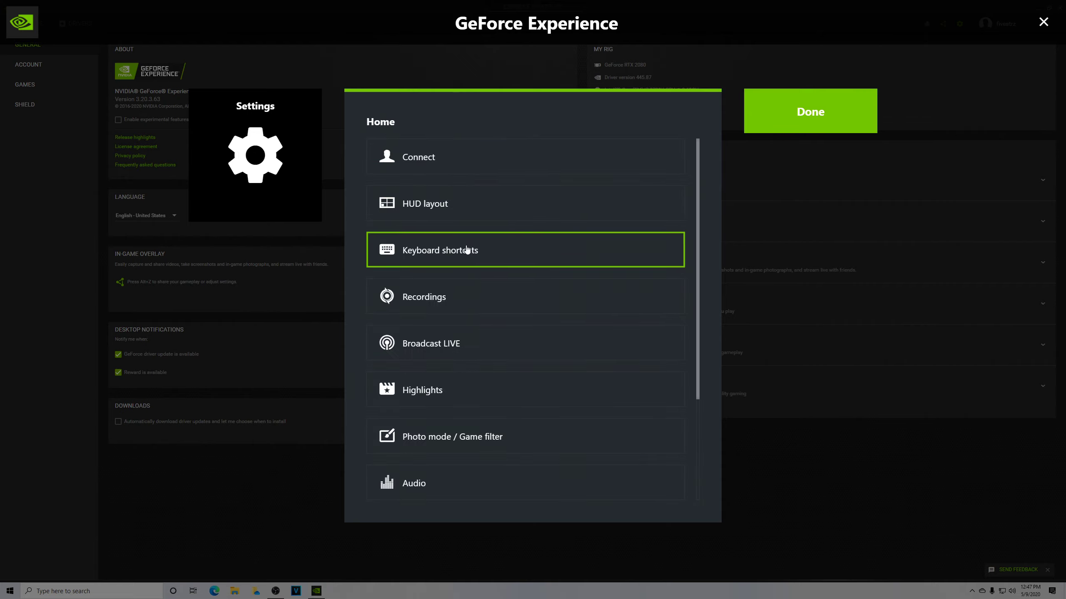
left_click(456, 347)
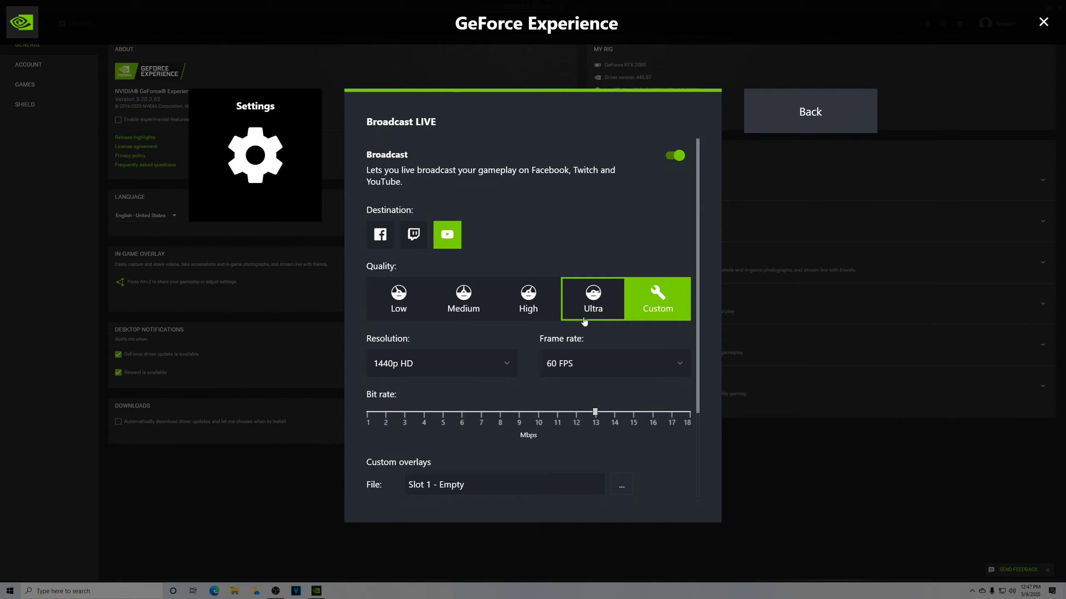
left_click(794, 128)
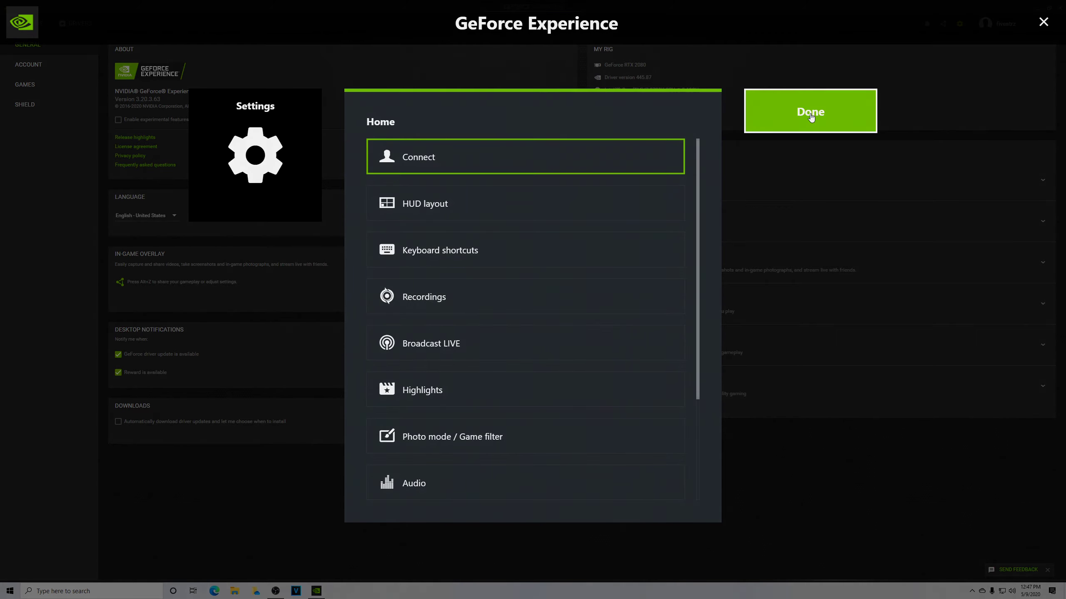